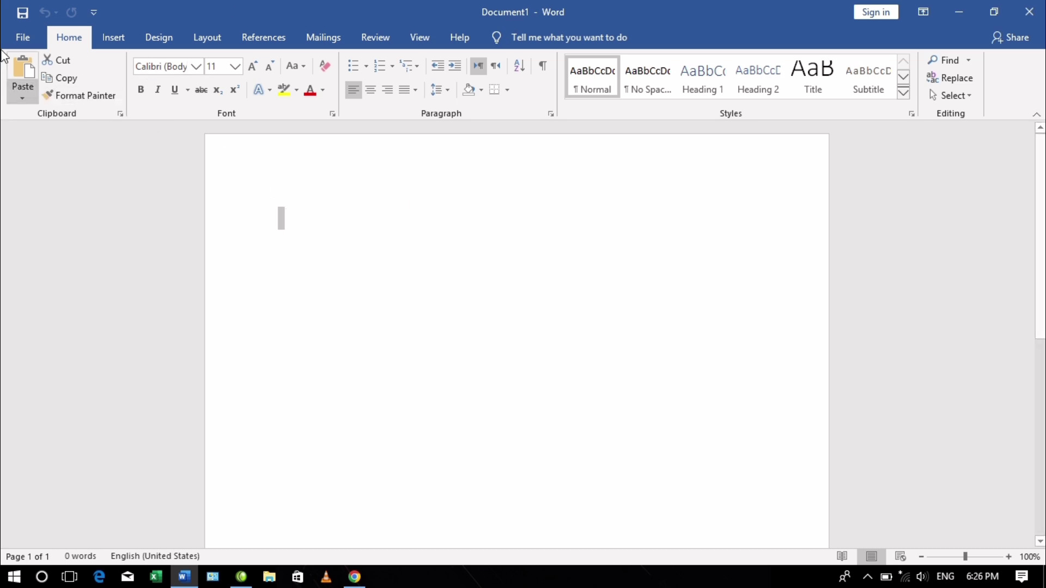
left_click(14, 30)
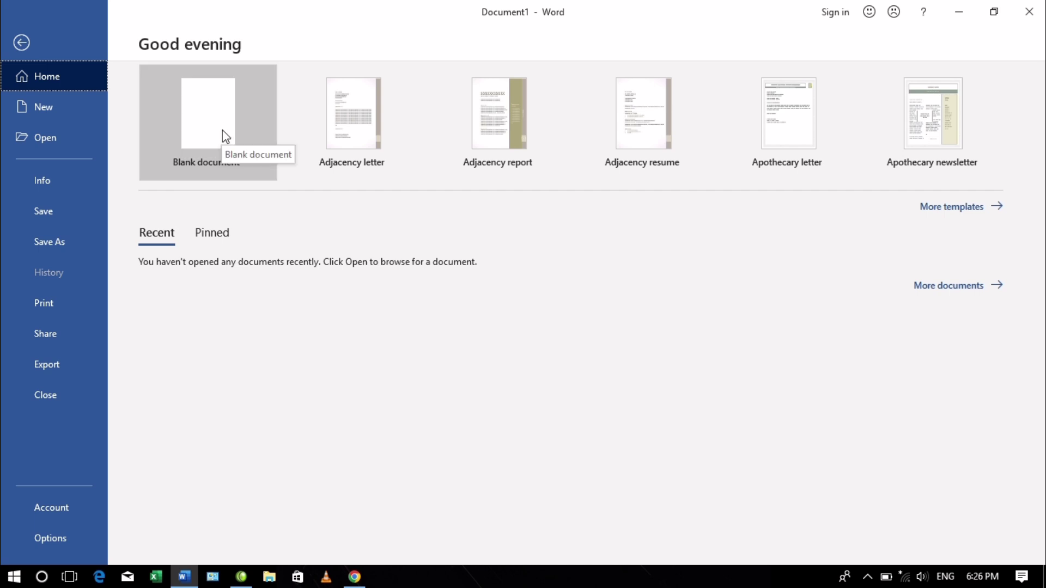
left_click(55, 360)
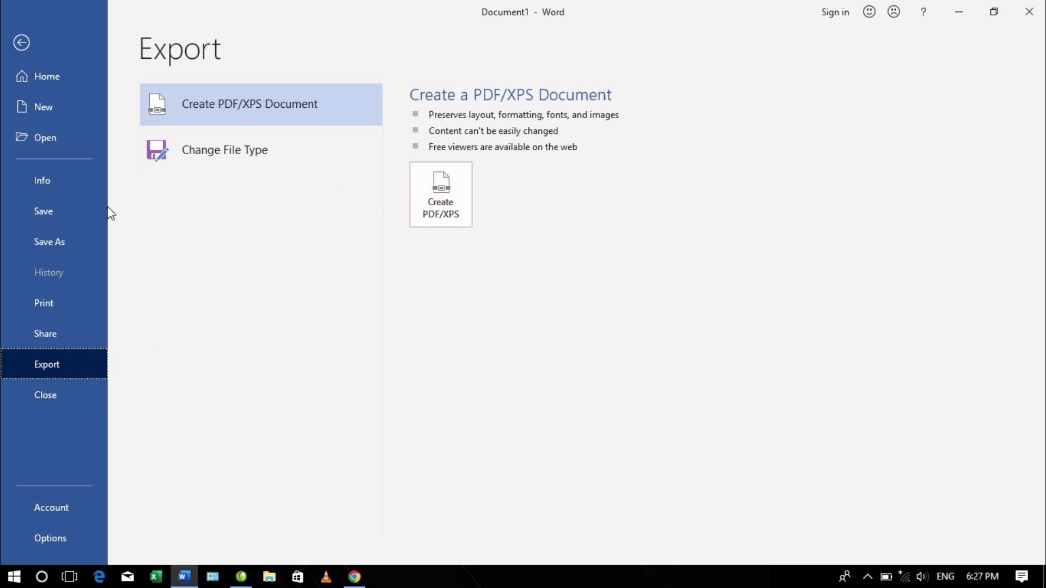
left_click(22, 42)
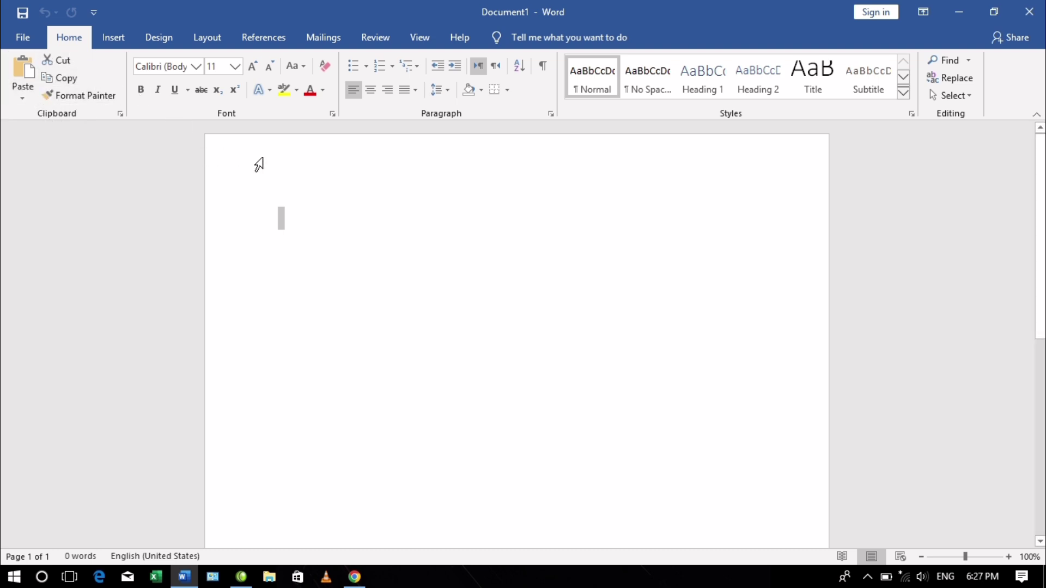
Step: Enter the text "Afghan girl education" at the start of the blank document
type("afgahn")
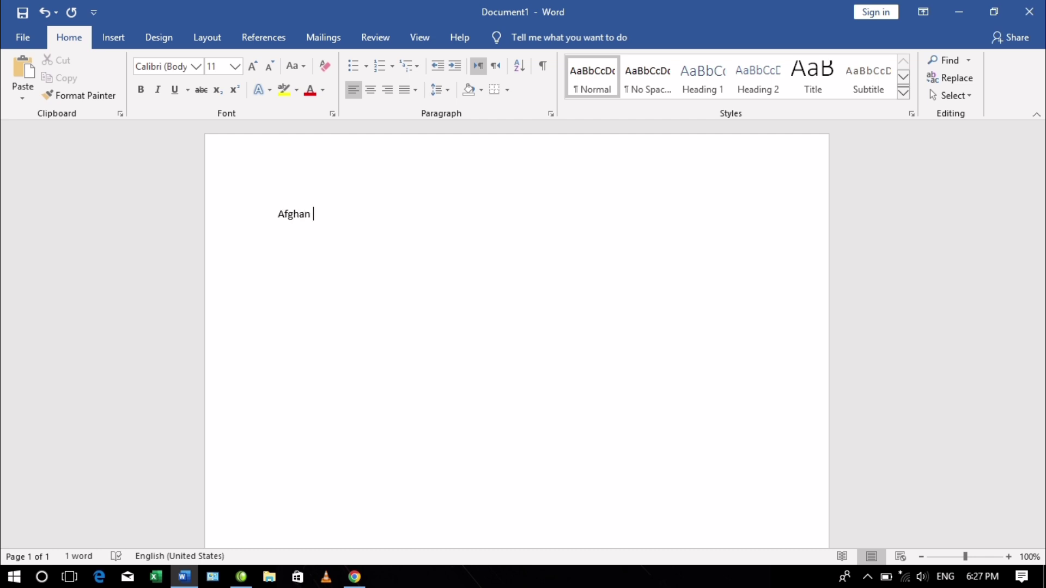
type(" girl educatin")
key("BackSpace")
type("on")
Step: Copy the line "Afghan girl education" and paste it four times after the original text
double_click(306, 229)
triple_click(306, 230)
key("ctrl+c")
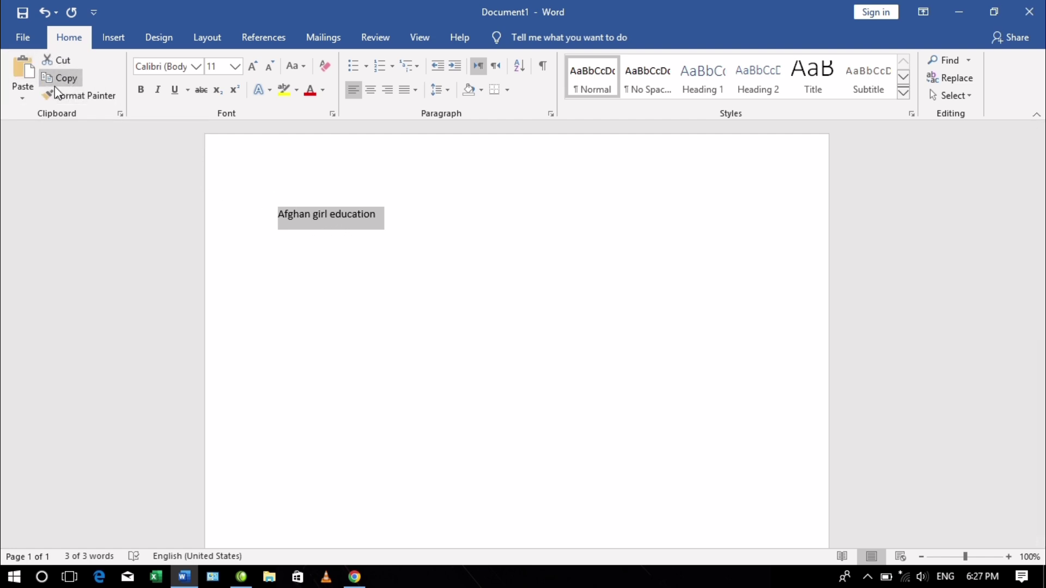
left_click(406, 226)
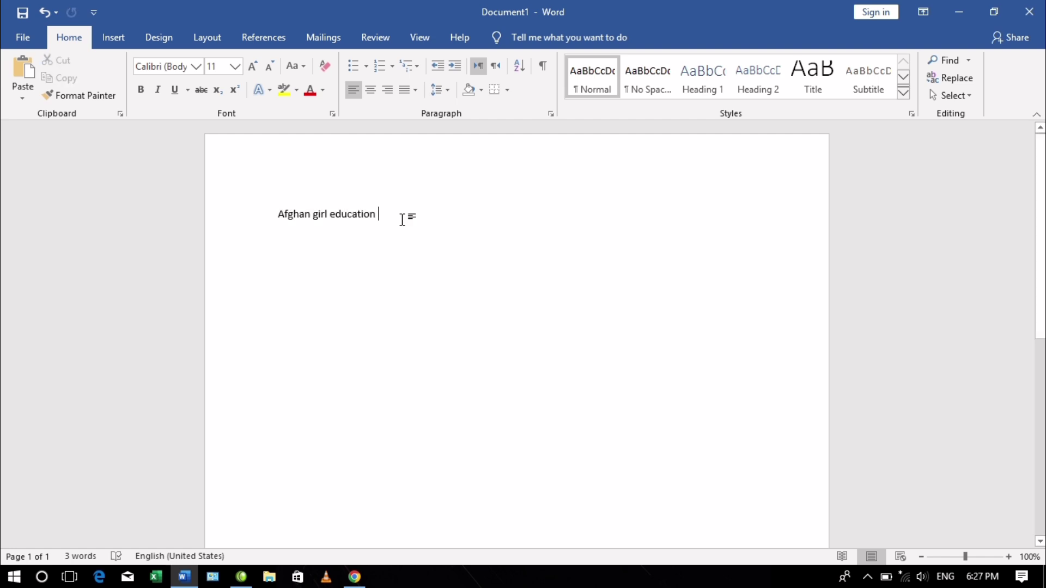
key("ctrl+v")
key("ctrl+v")
key("ctrl+v")
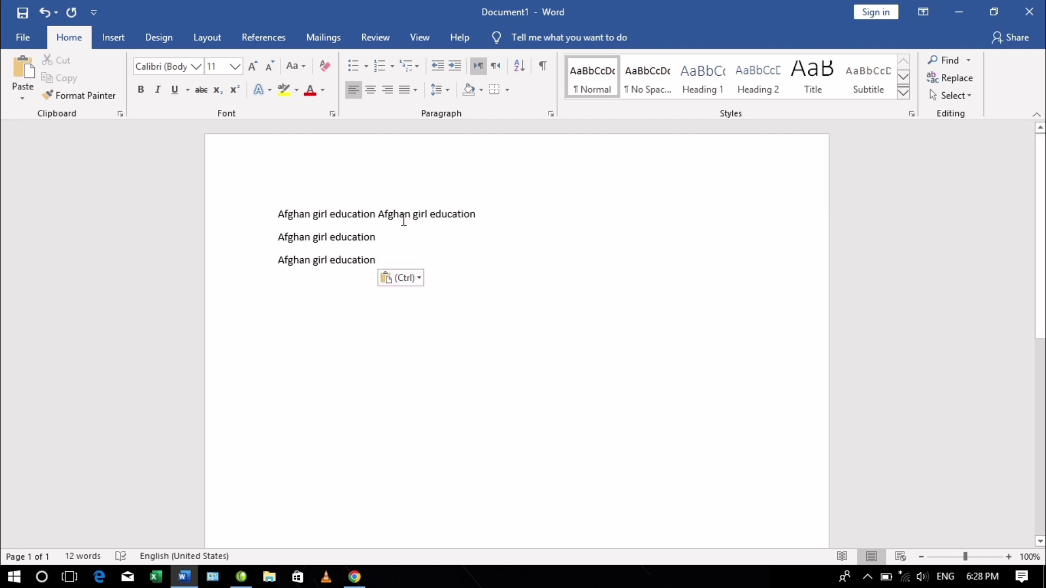
left_click(21, 99)
left_click(15, 139)
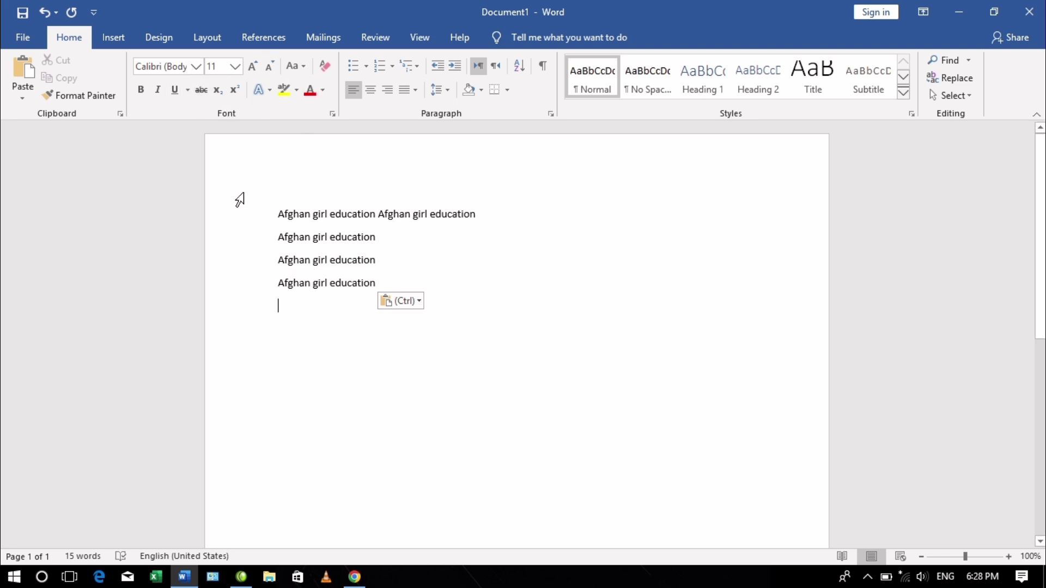
left_click(195, 68)
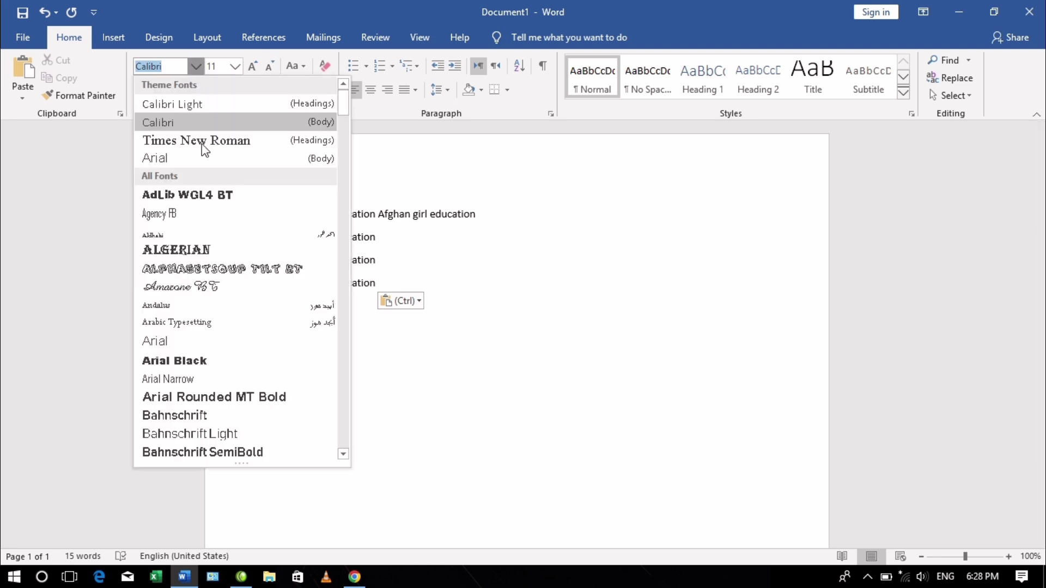
left_click(418, 205)
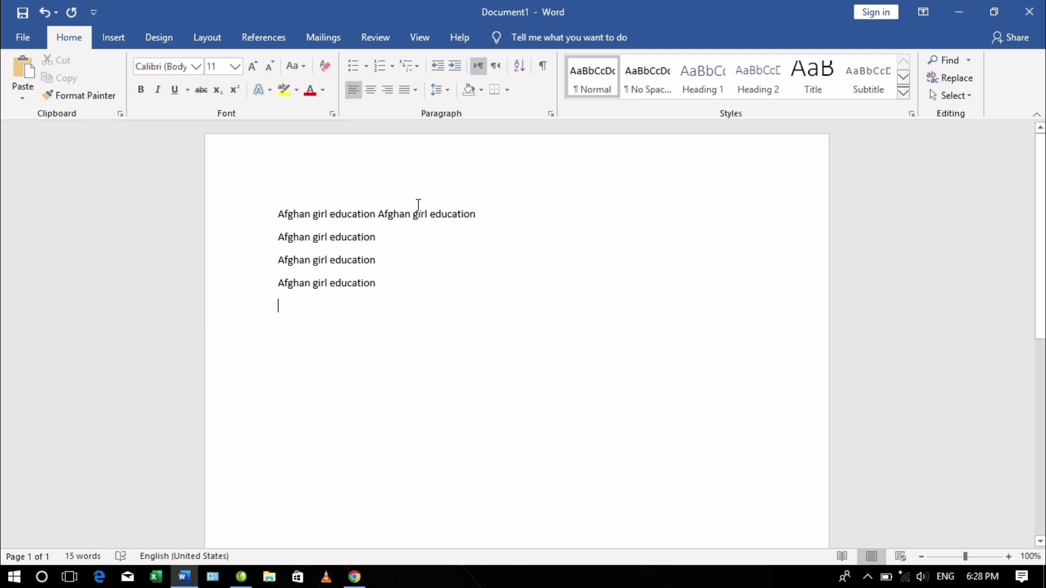
key("ctrl+v")
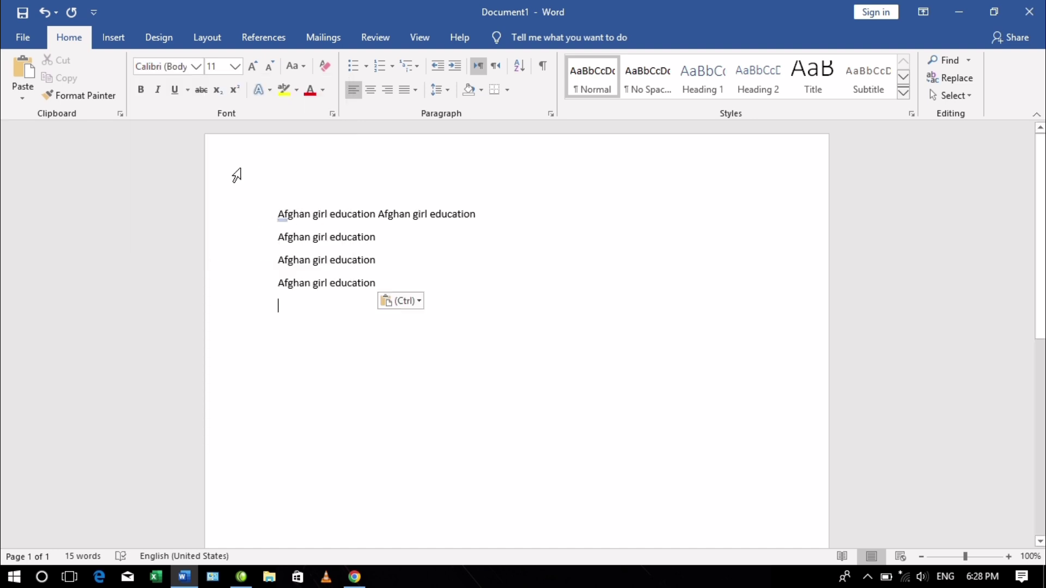
left_click(235, 67)
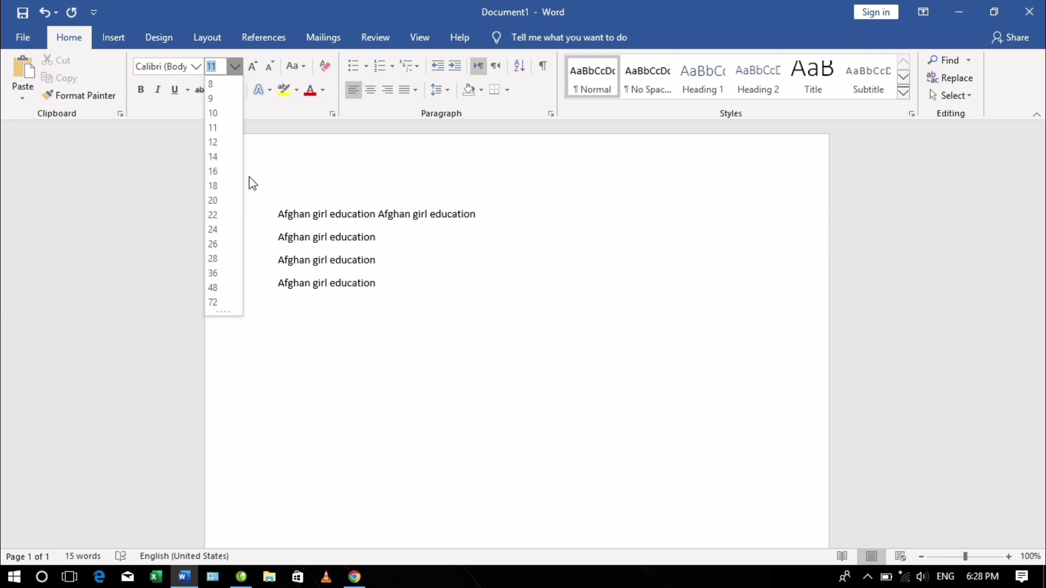
left_click(340, 238)
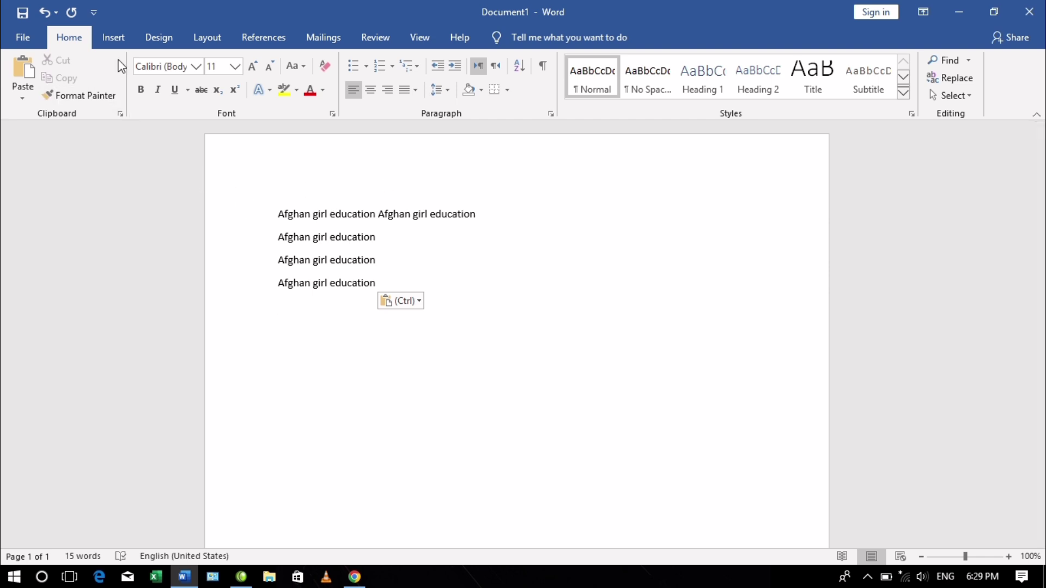
left_click(115, 36)
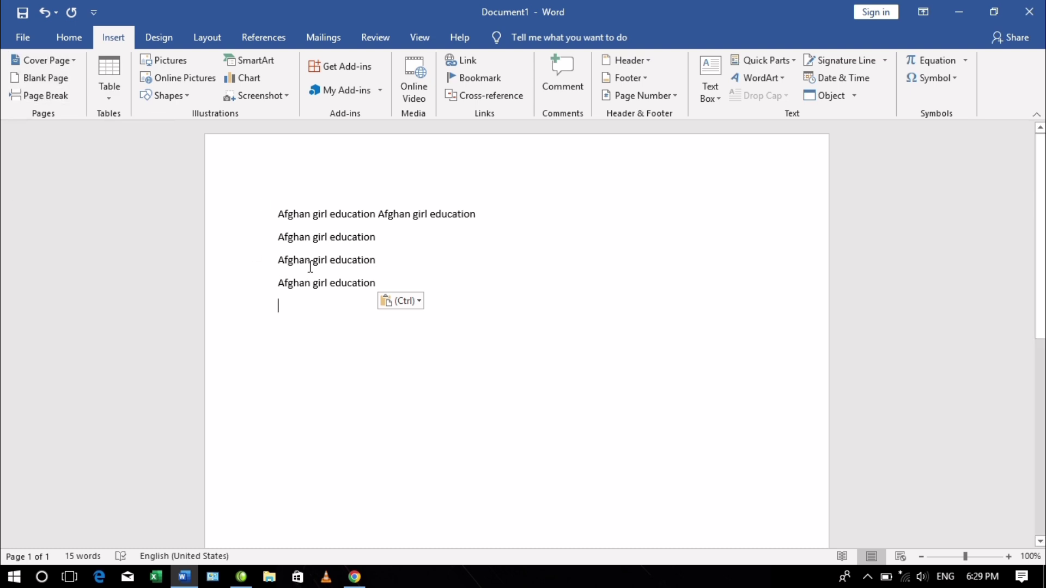
left_click(116, 92)
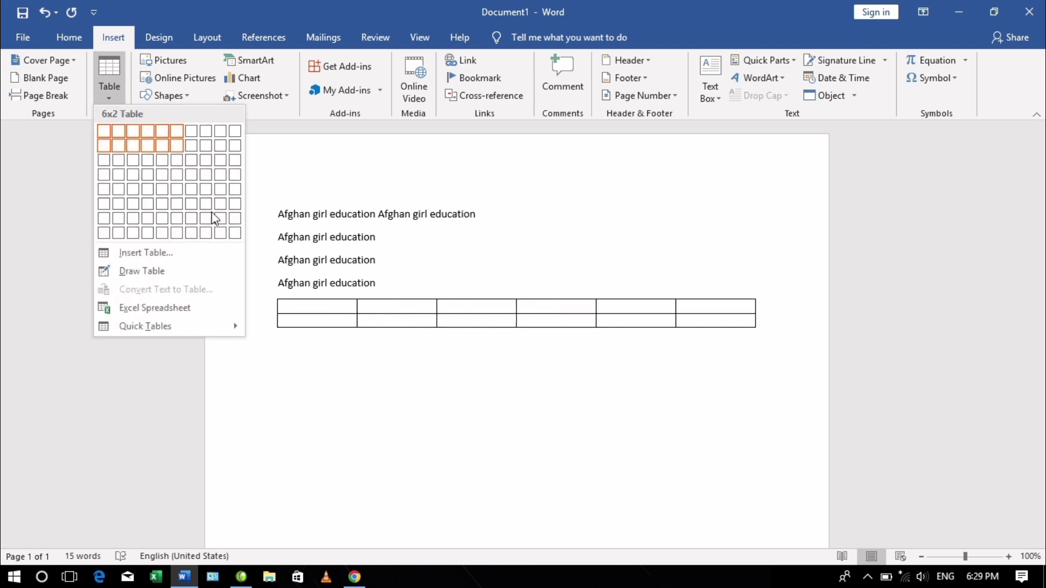
left_click(292, 202)
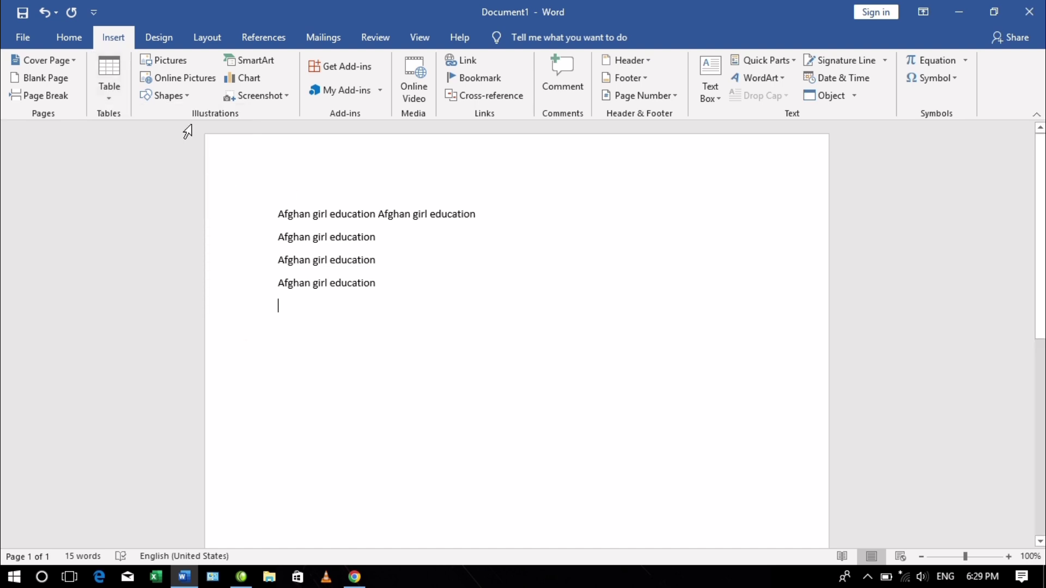
Step: Insert the photo of the person at a park table from the Pic folder and shrink it to about half its width, mirrored horizontally
left_click(169, 62)
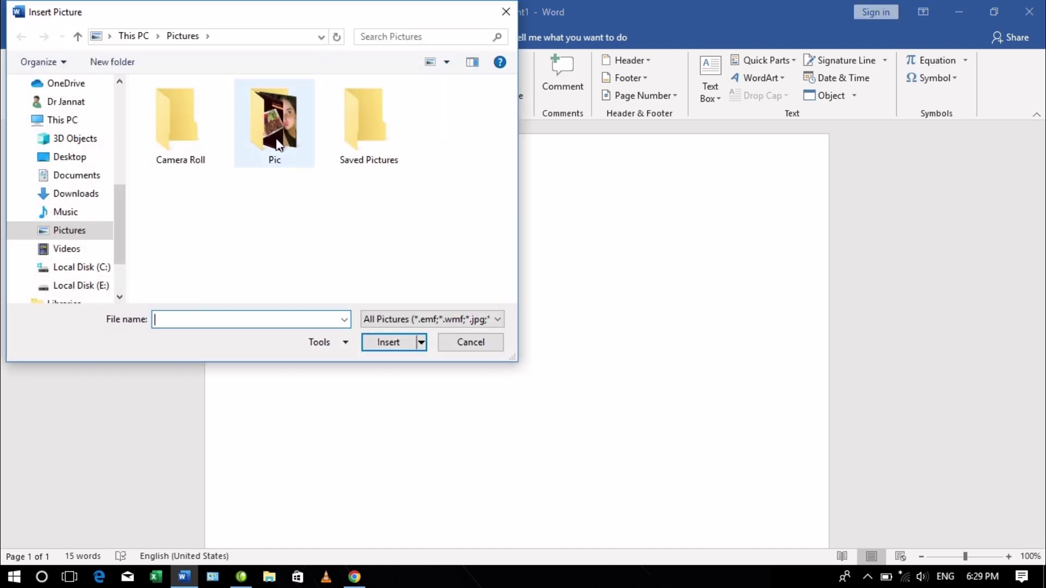
left_click(278, 144)
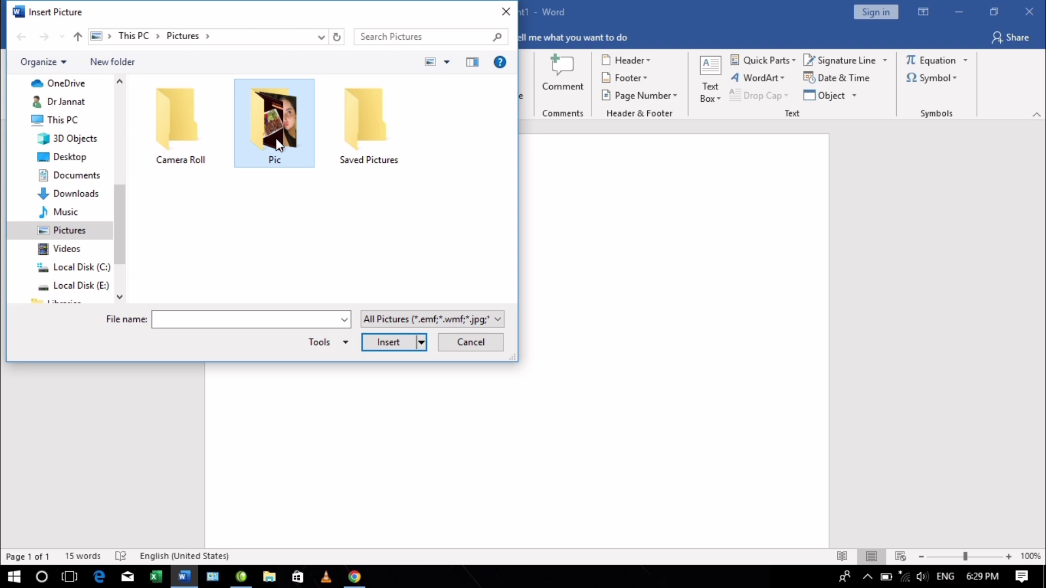
double_click(277, 142)
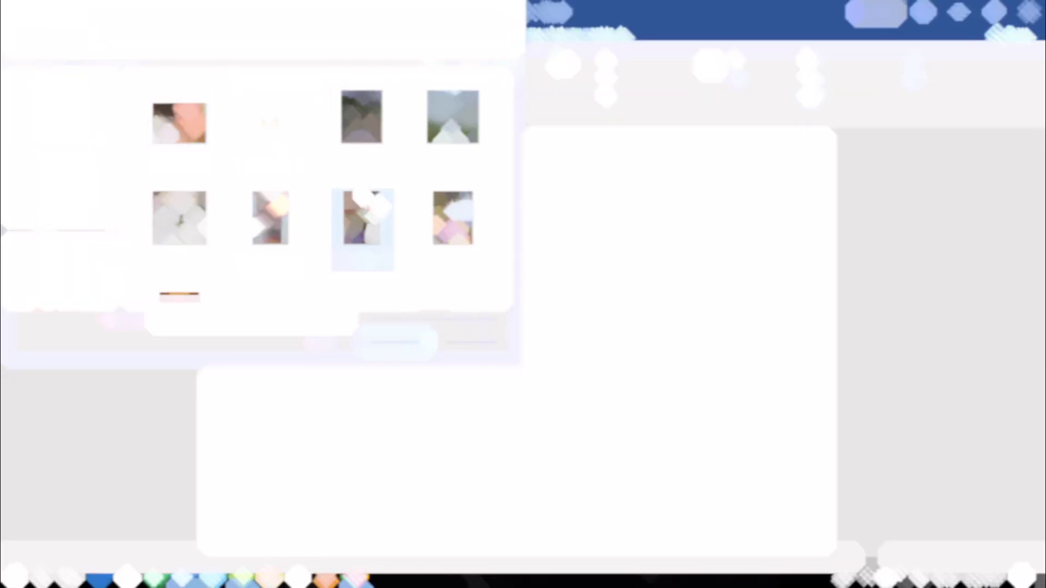
left_click(369, 162)
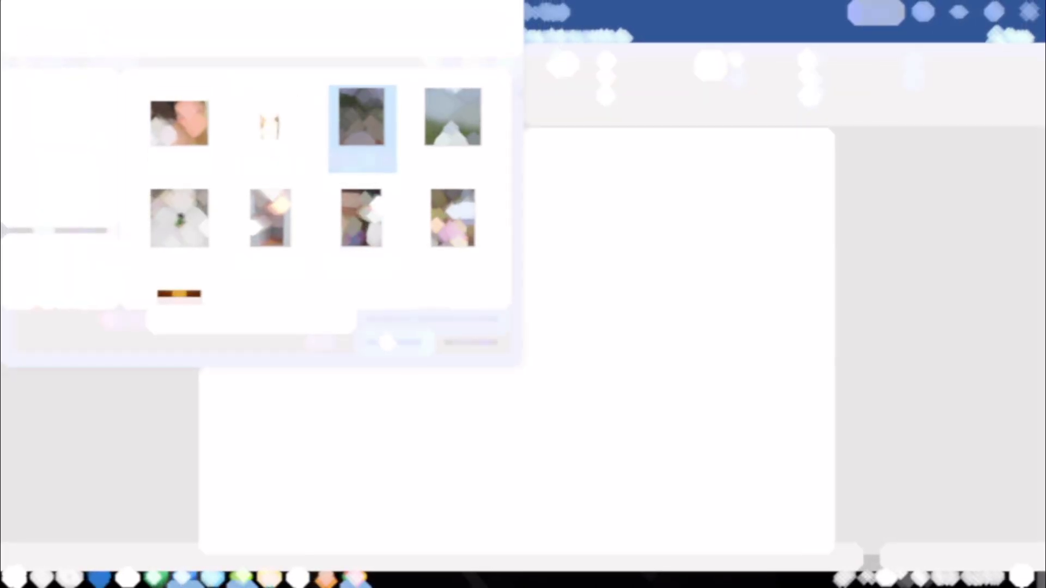
left_click(388, 344)
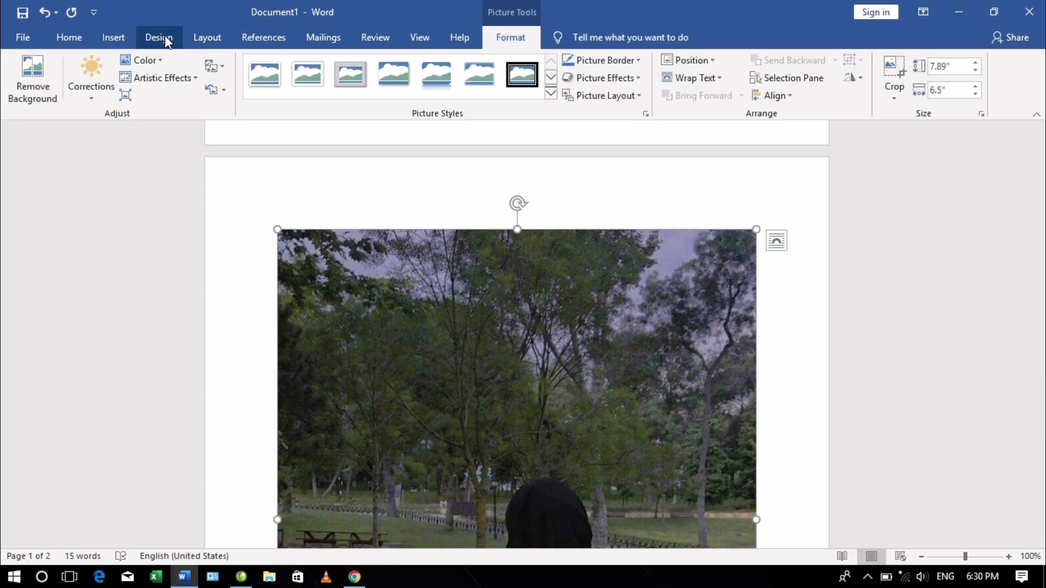
left_click(119, 44)
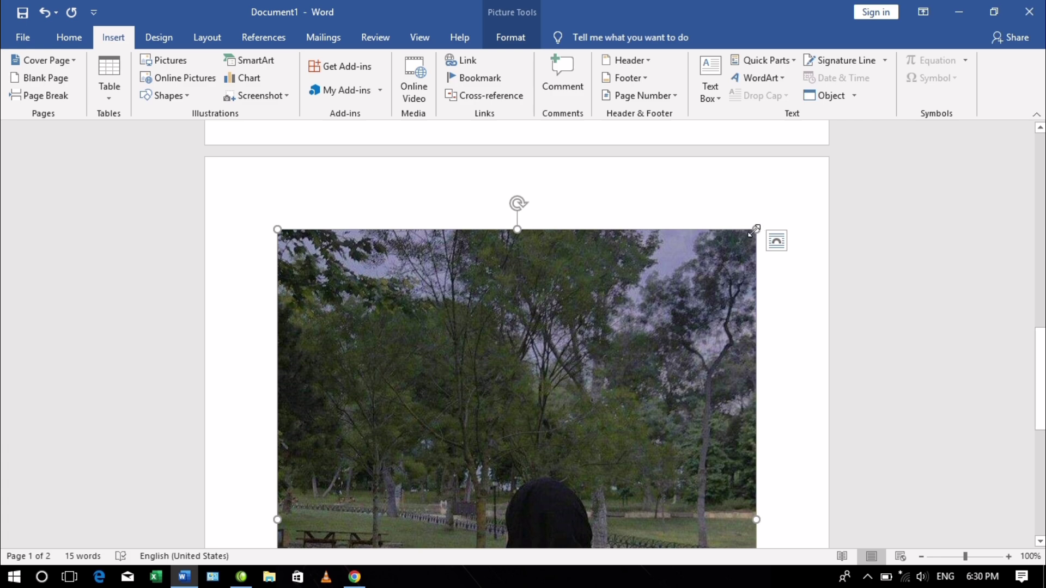
left_click_drag(757, 226, 198, 502)
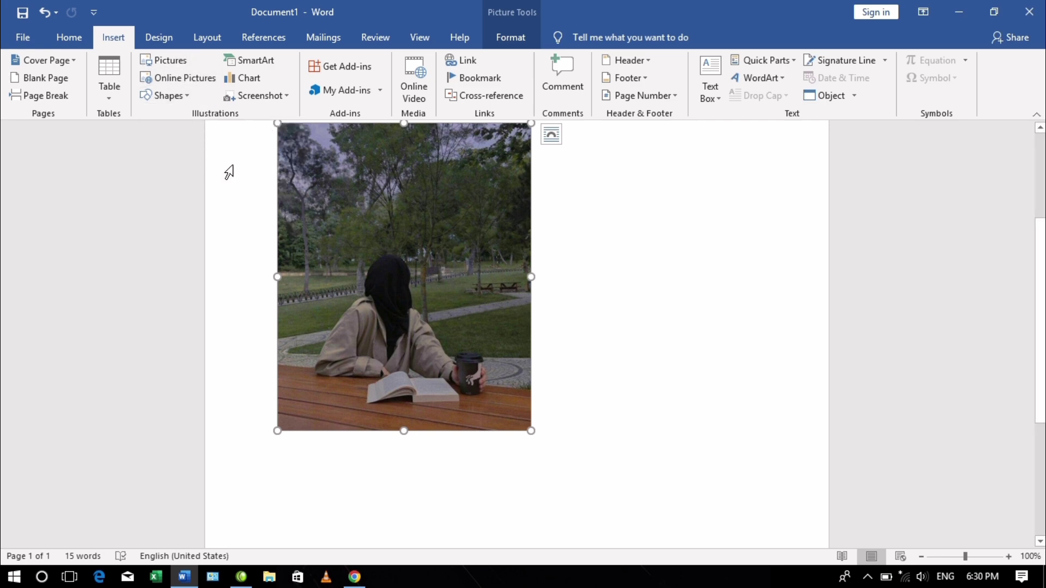
Step: Draw a small, wide smiley face shape on the blank area beside the photo
left_click(169, 98)
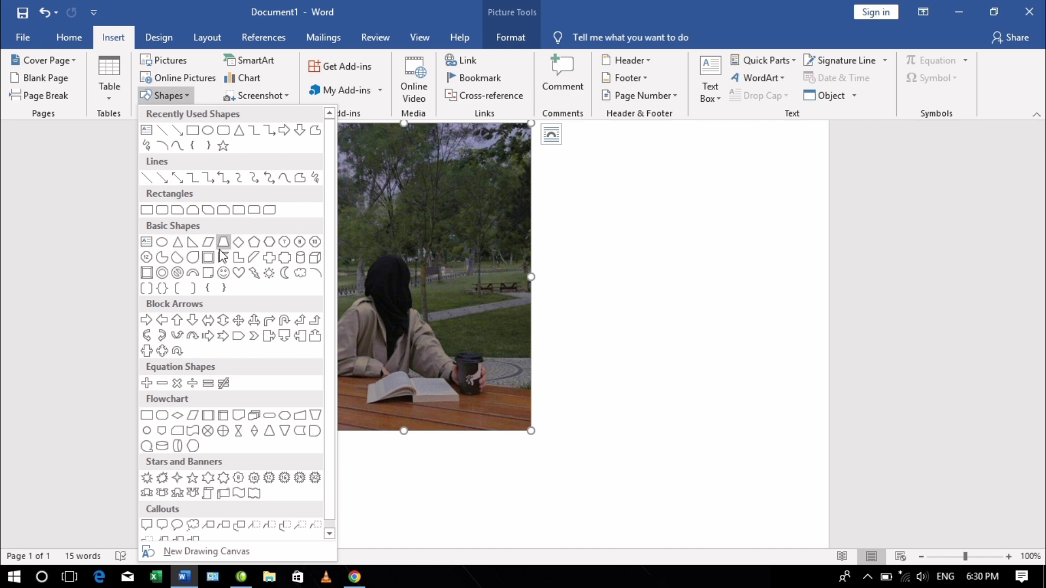
left_click(223, 275)
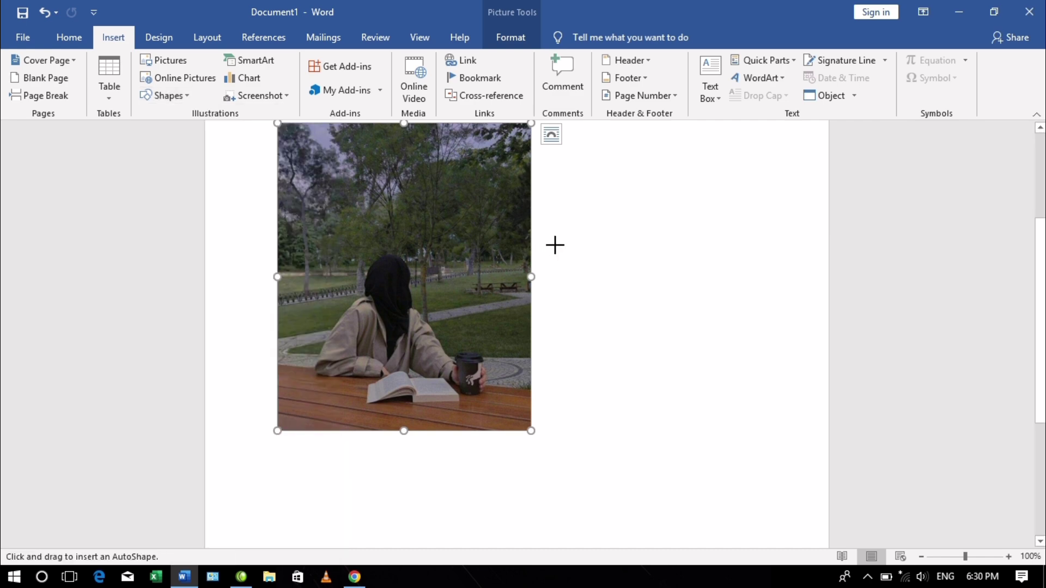
left_click_drag(595, 229, 670, 273)
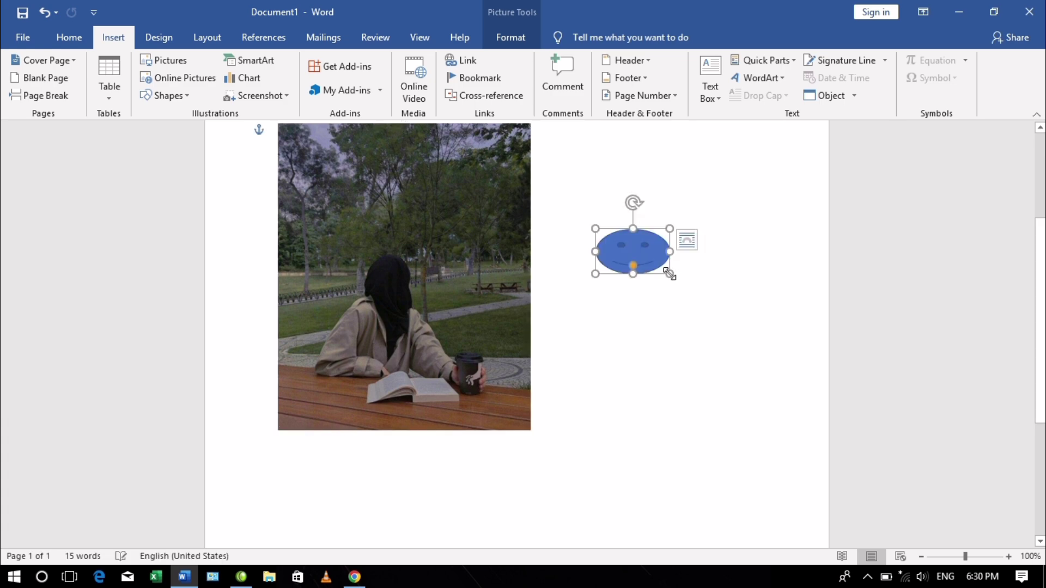
Step: Insert a Simple Text Box above the photo and select its placeholder text
left_click(119, 39)
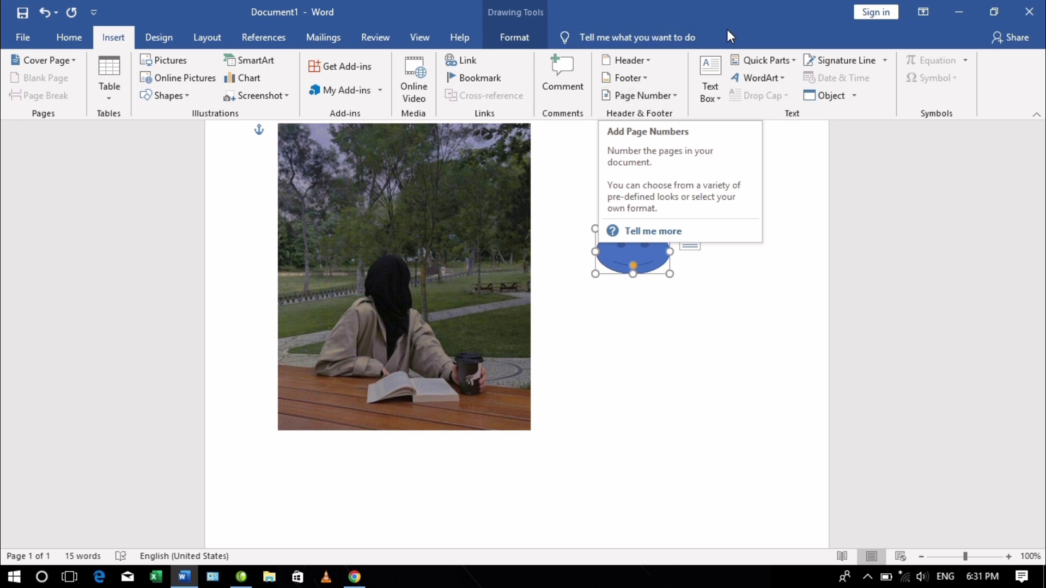
left_click(718, 100)
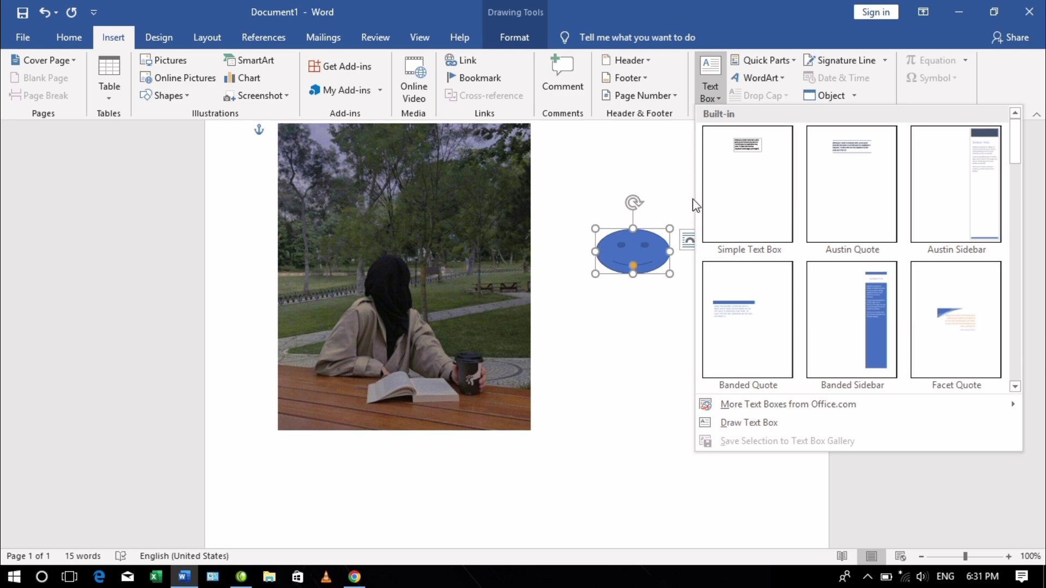
left_click(747, 202)
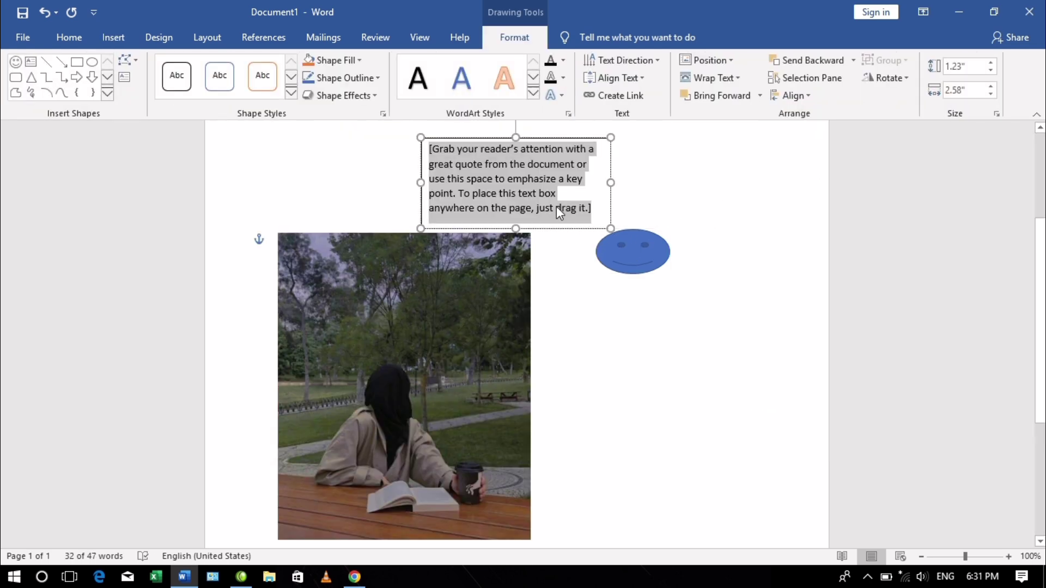
left_click(460, 283)
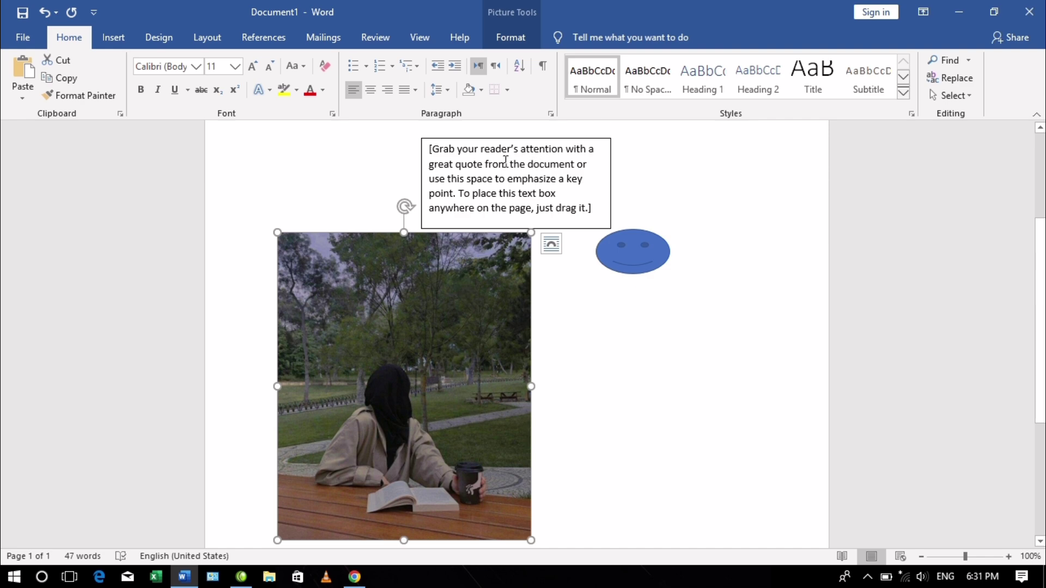
left_click(570, 163)
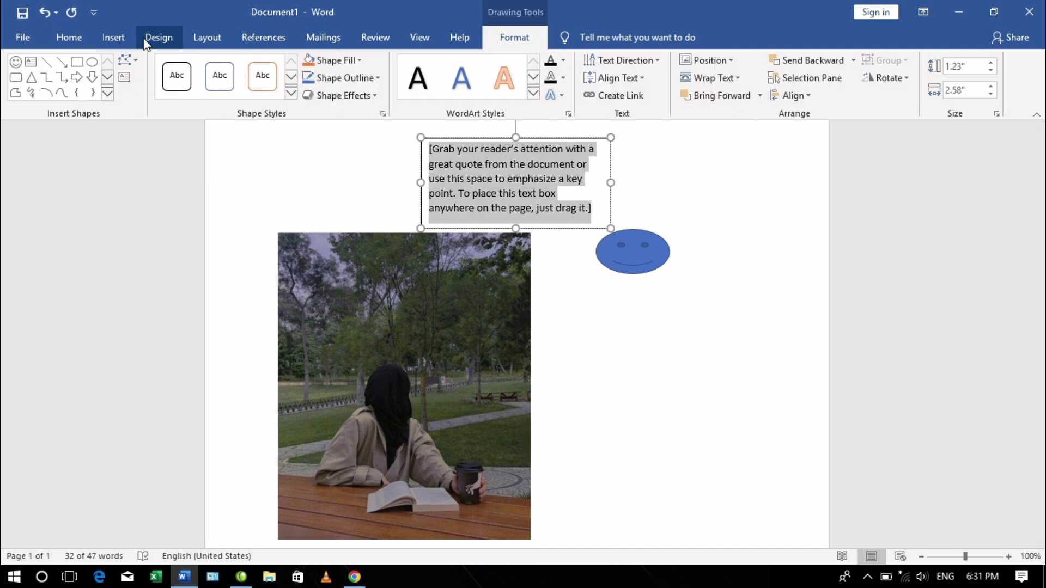
Step: Add a Box page border with a ½ pt solid line in the automatic color to the whole document
left_click(125, 38)
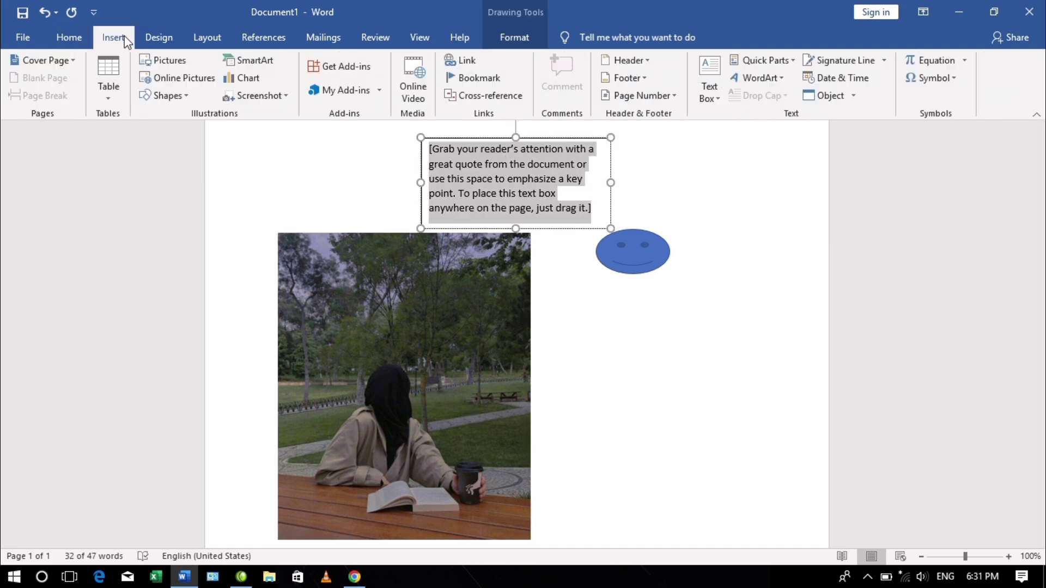
left_click(166, 41)
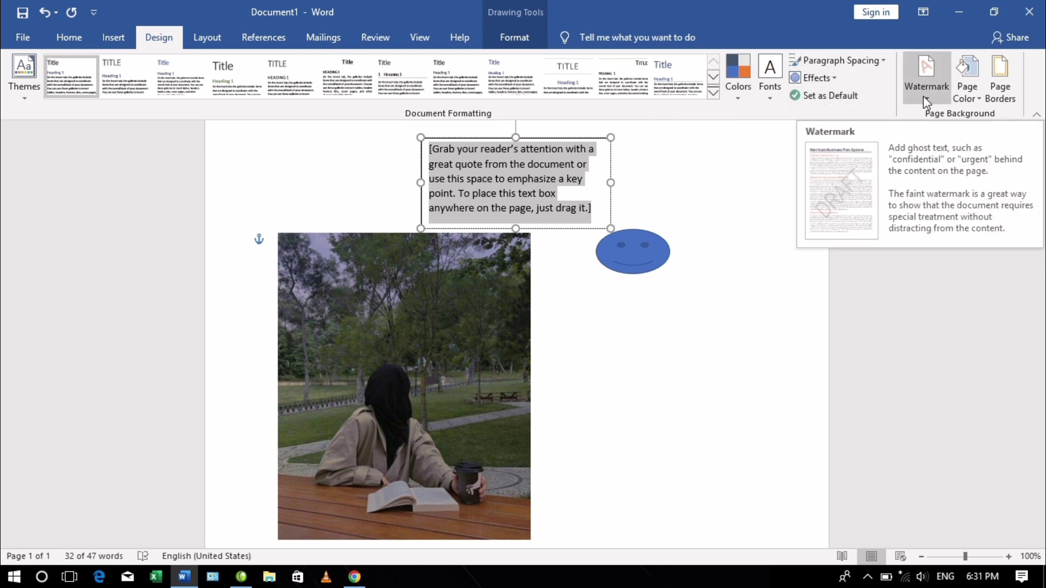
left_click(1012, 77)
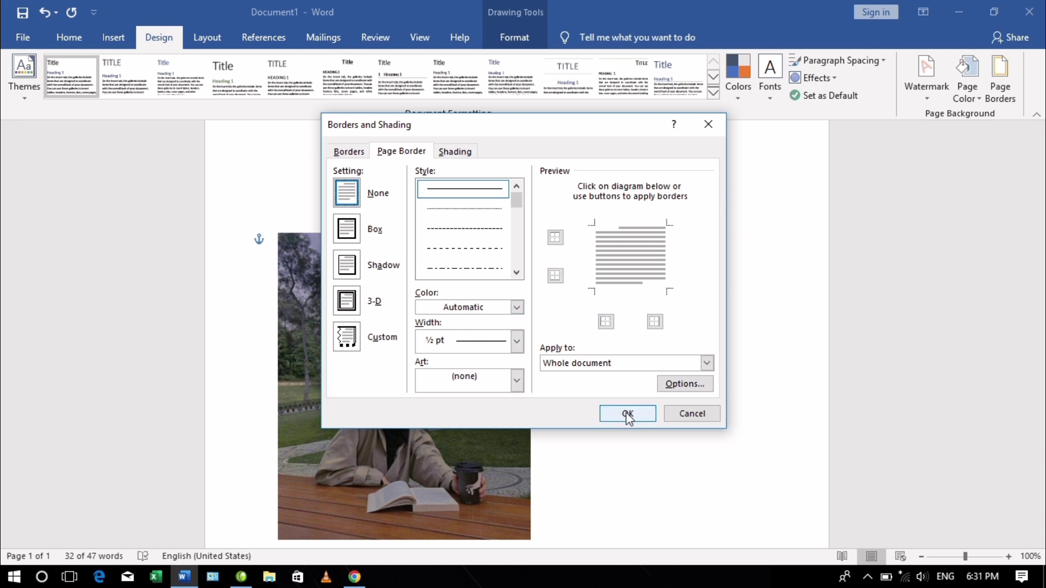
left_click(350, 234)
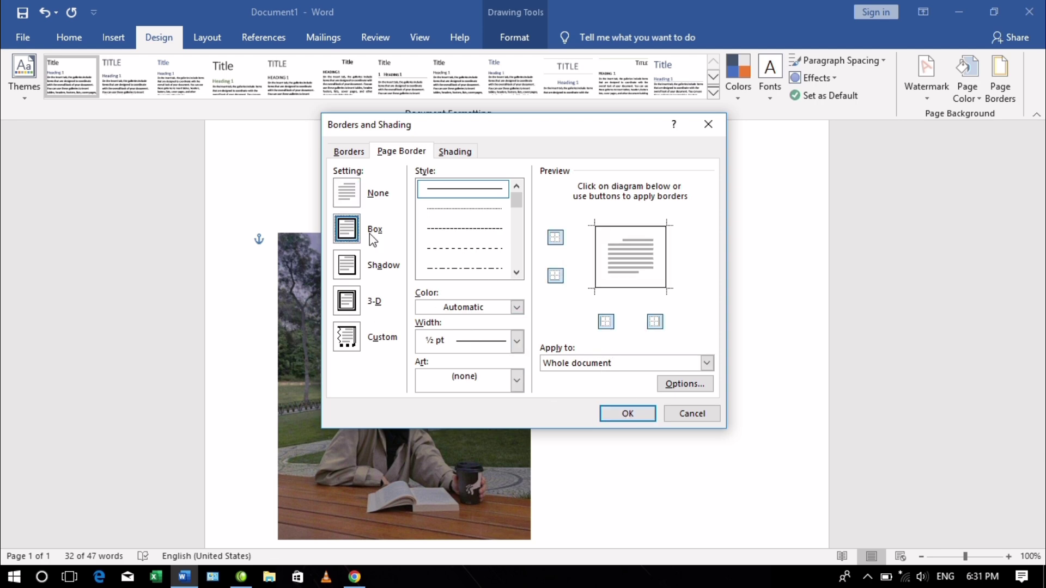
left_click(627, 414)
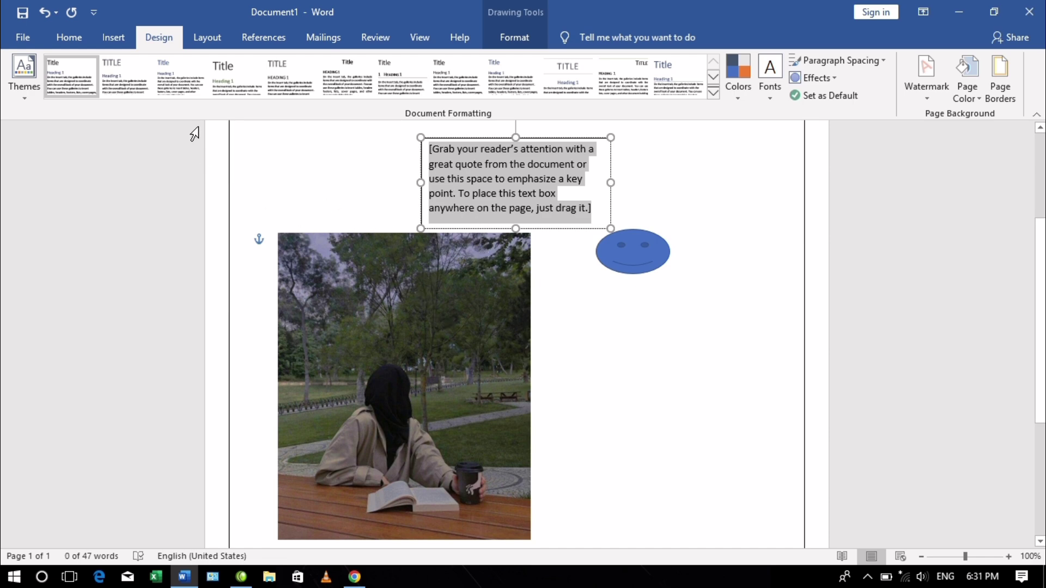
Step: Examine the page orientation choices and the position options available for the park table photo
left_click(201, 34)
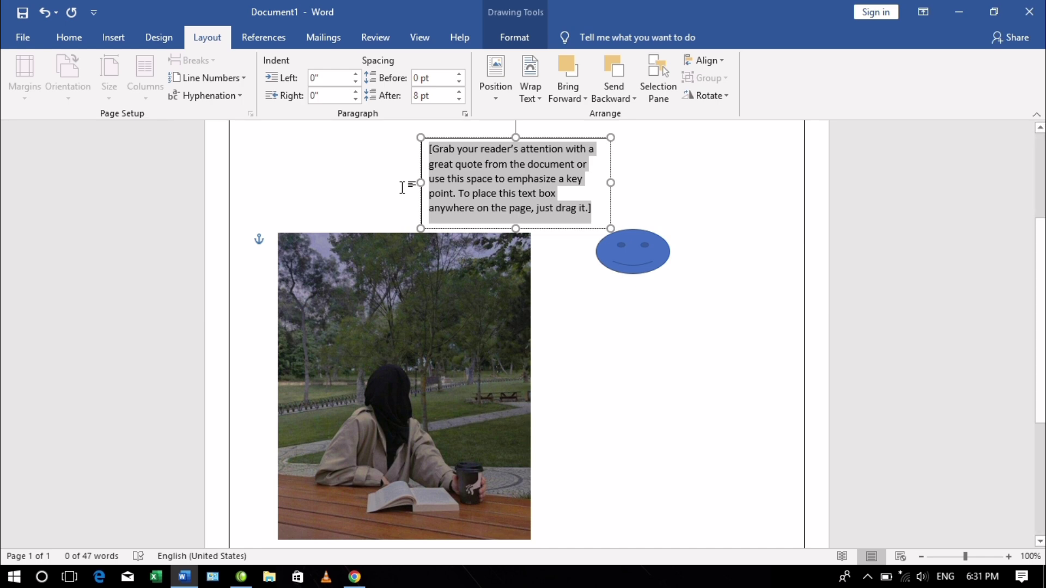
left_click(399, 282)
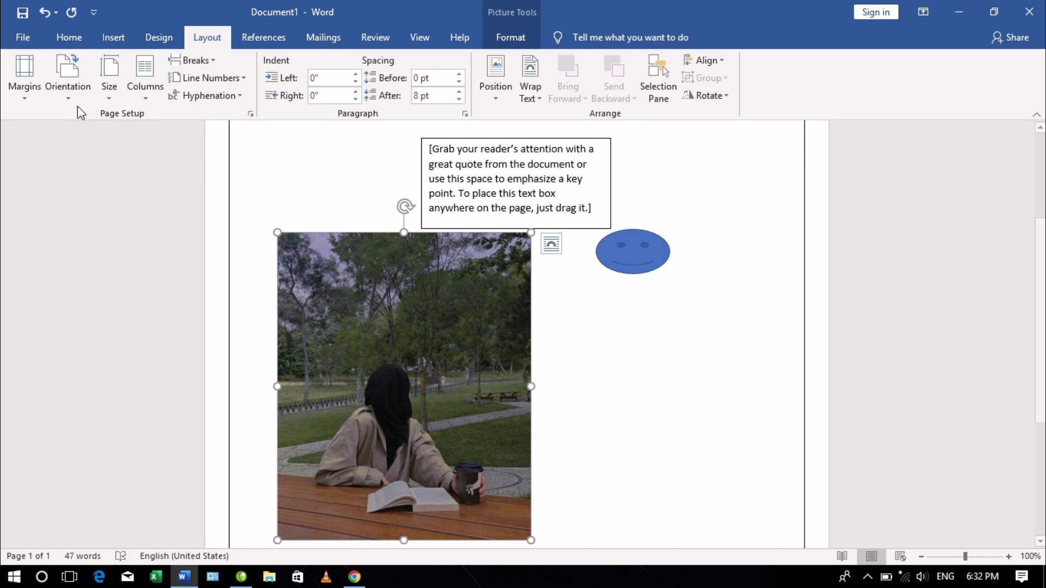
left_click(66, 89)
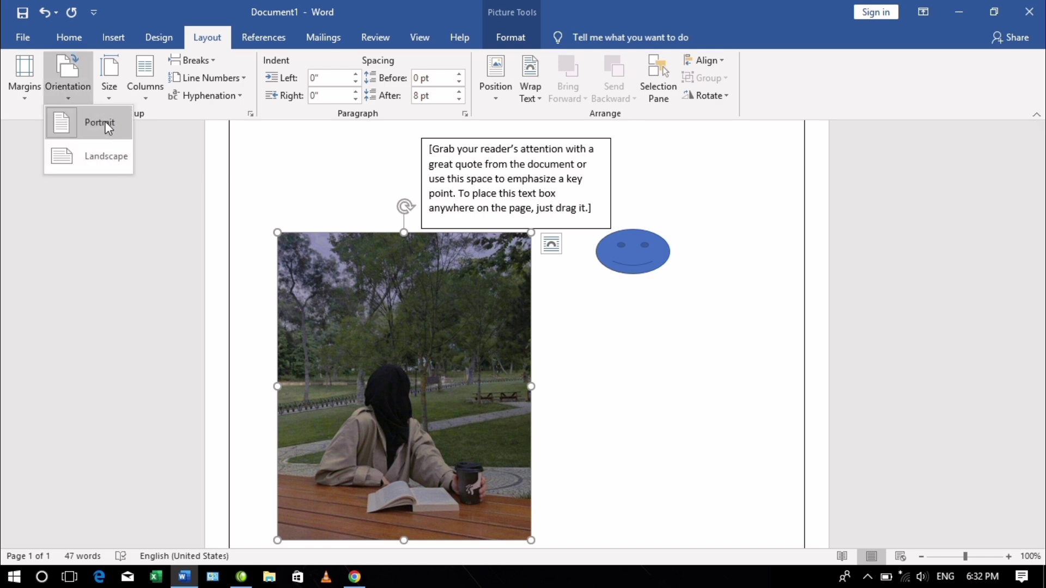
left_click(180, 155)
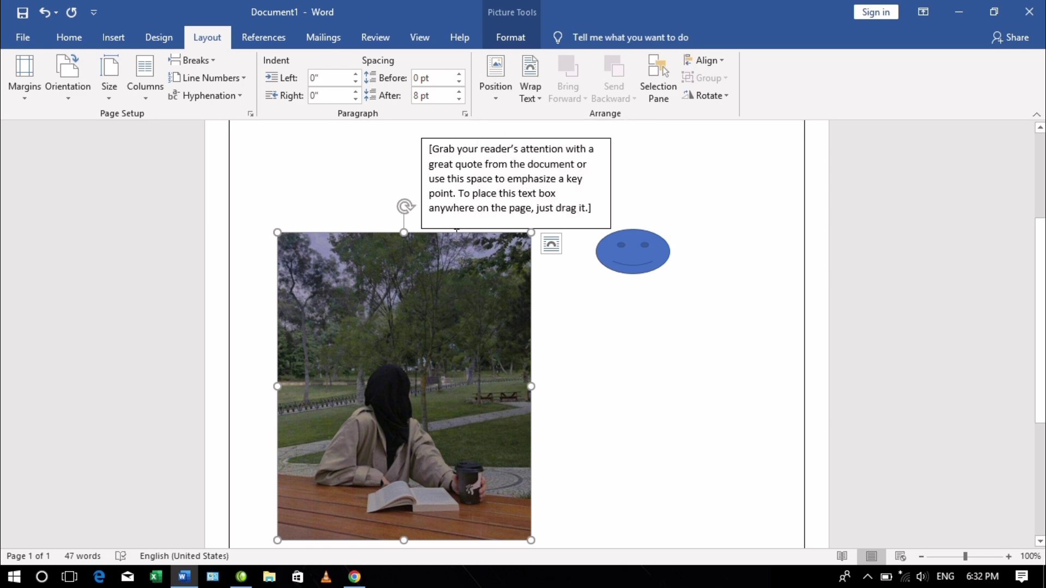
left_click(496, 106)
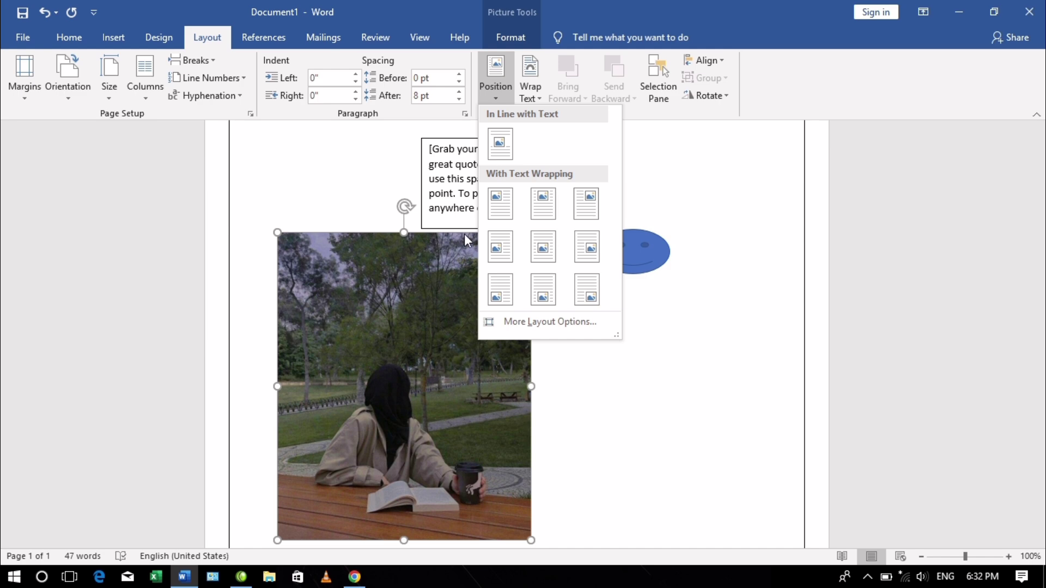
left_click(398, 187)
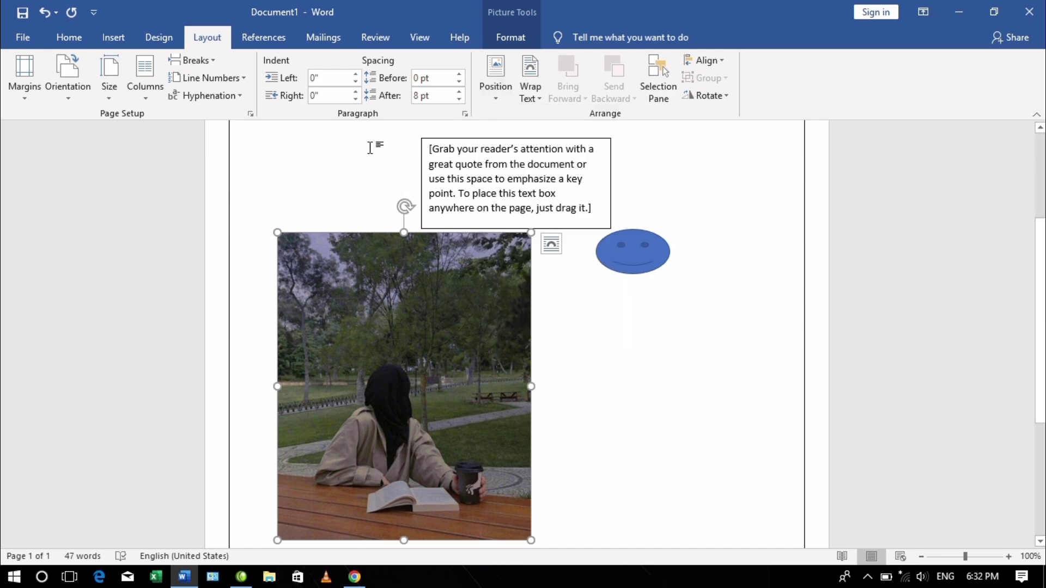
left_click(387, 146)
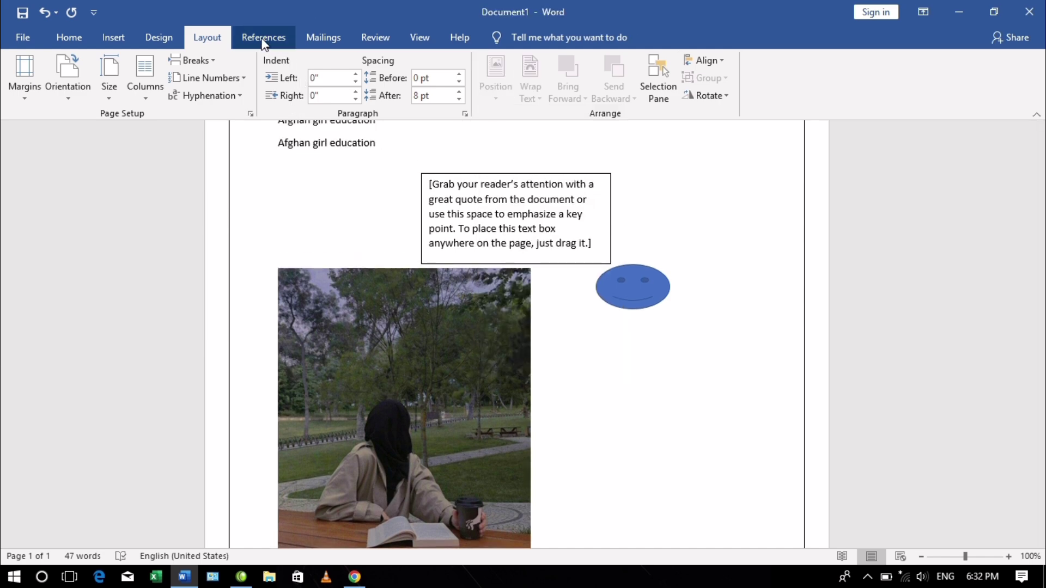
Step: Examine the referencing, mail merge and review commands, including the formatting and editing restrictions available for the document
left_click(263, 39)
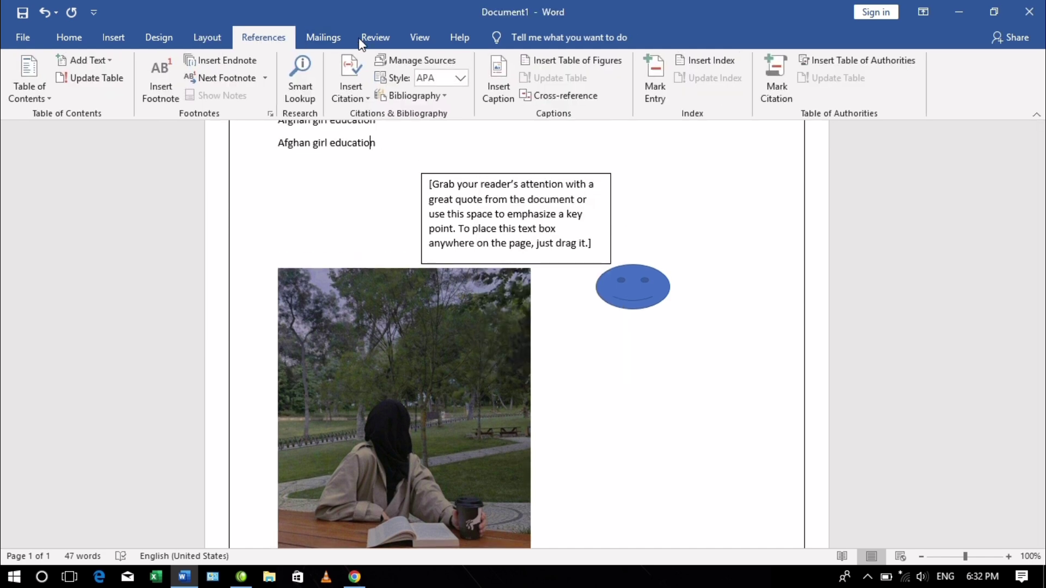
left_click(330, 38)
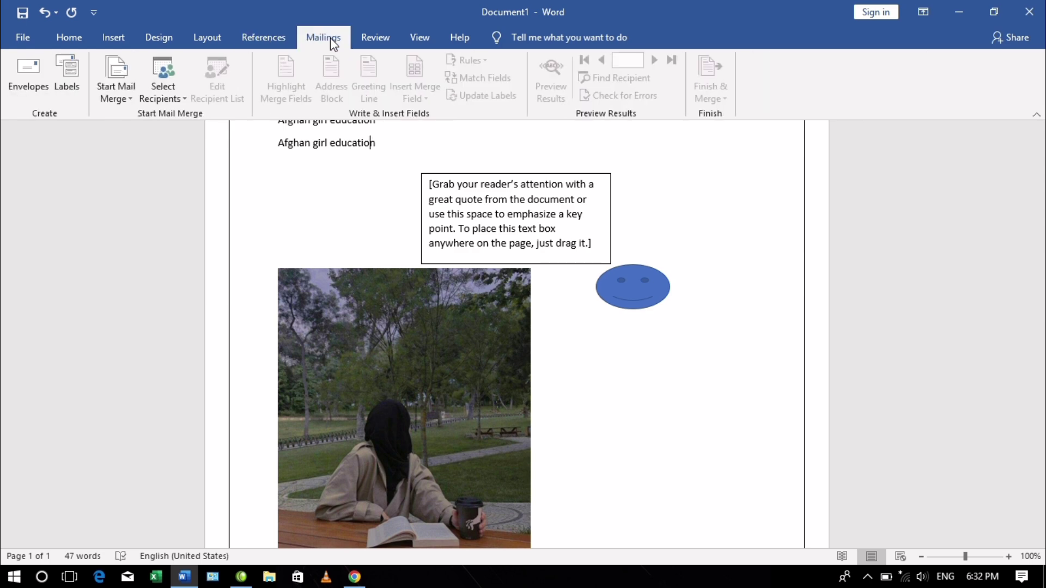
left_click(376, 37)
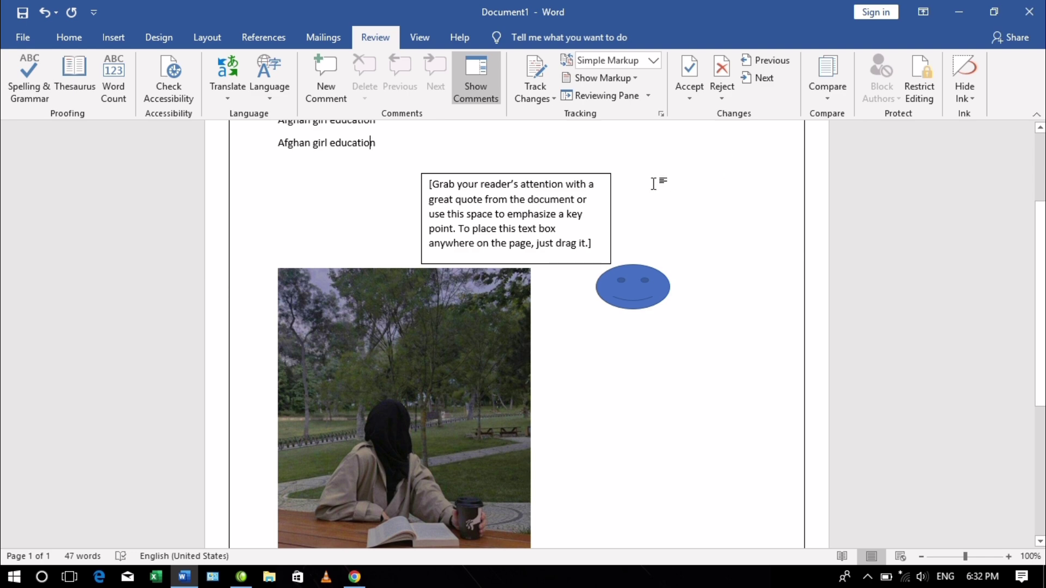
left_click(921, 92)
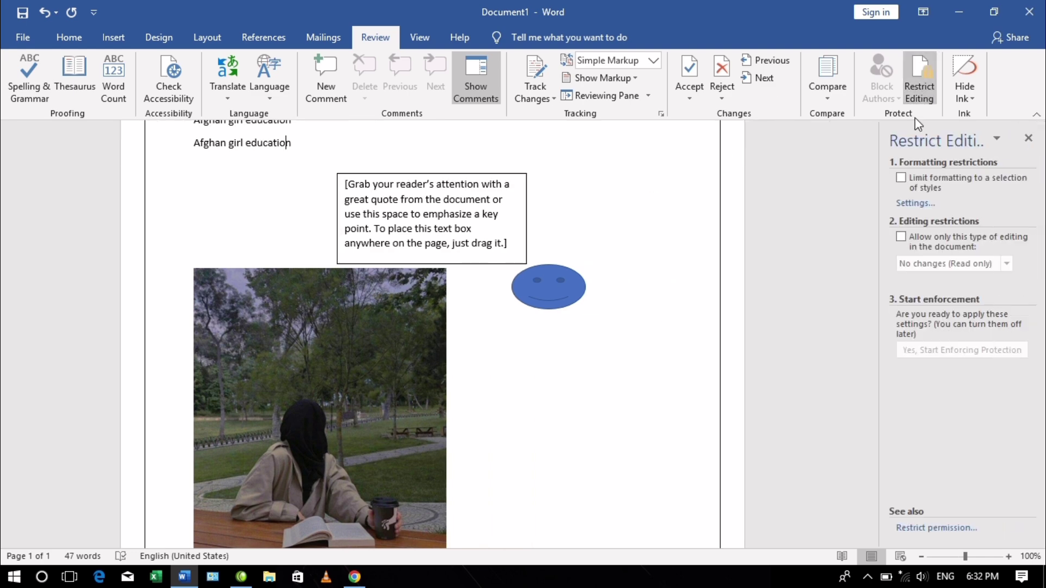
left_click(1028, 138)
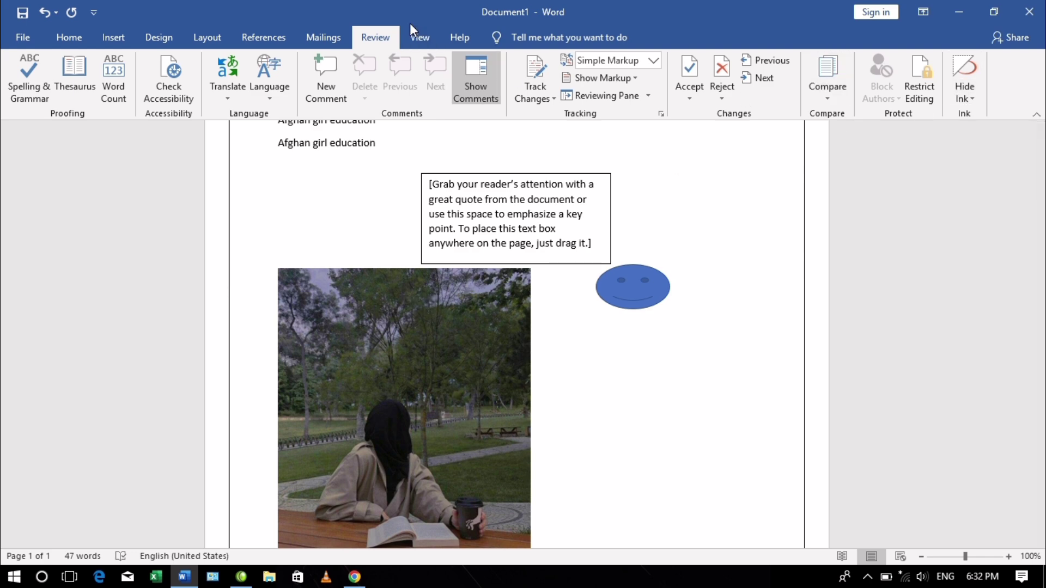
Step: Display the document in Print Layout view
left_click(416, 35)
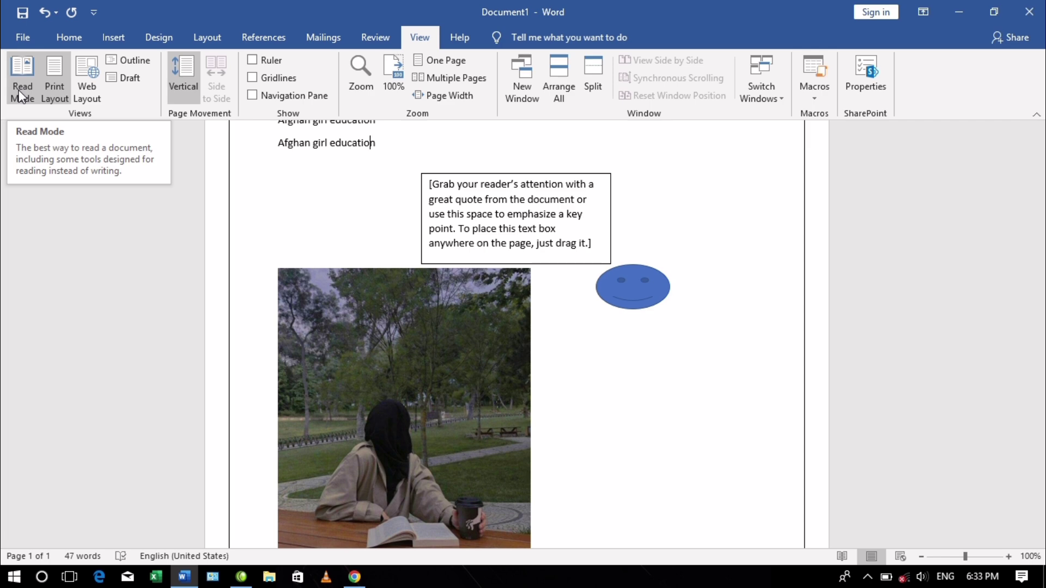
left_click(50, 87)
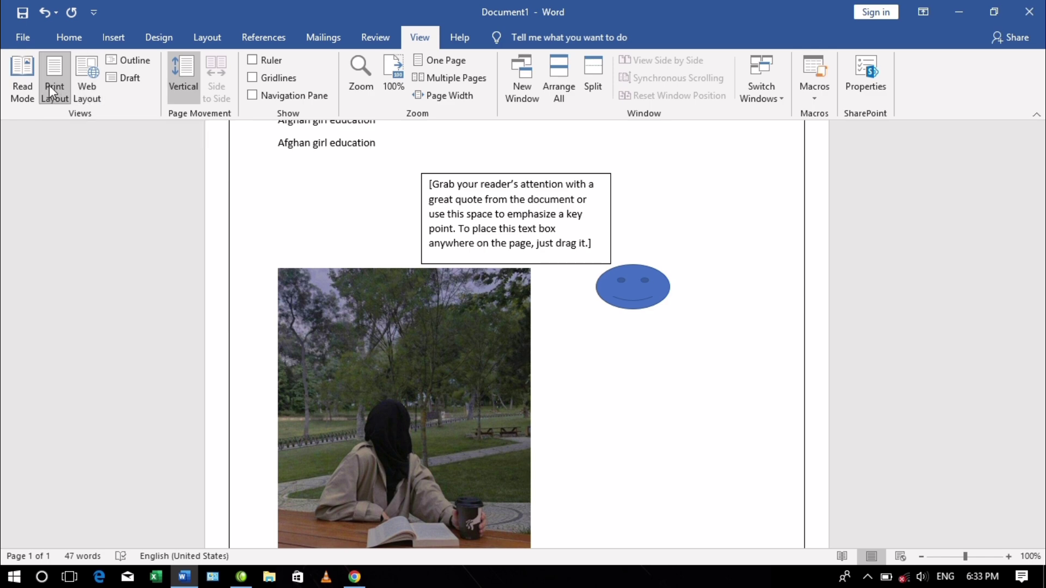